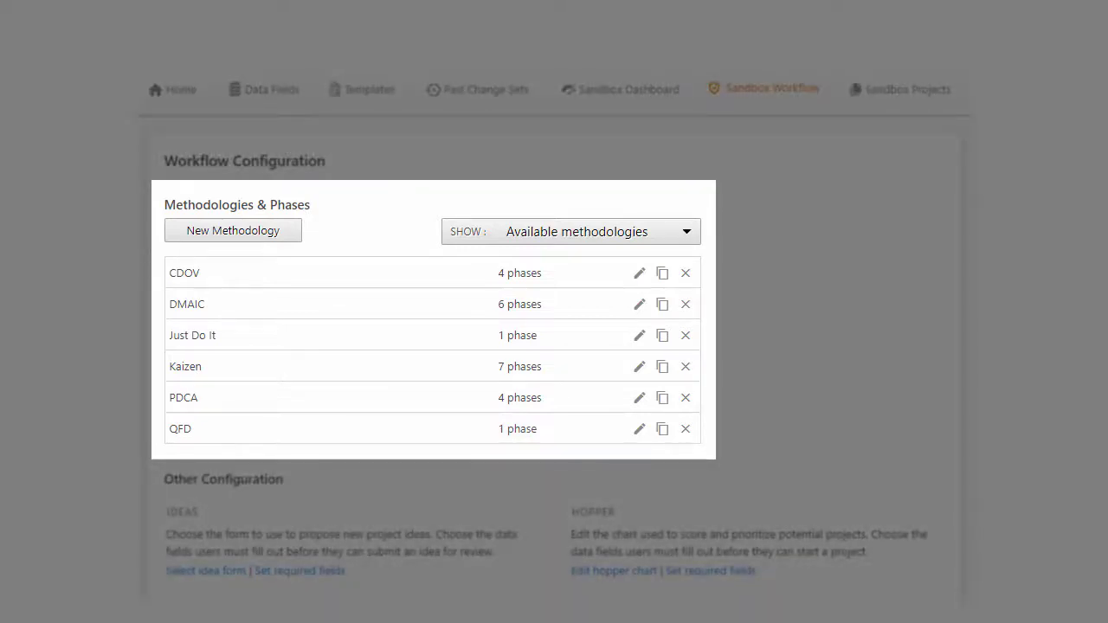
Scroll through the Workflow Configuration page to review the methodologies and other sections
scroll(554, 346, "down", 3)
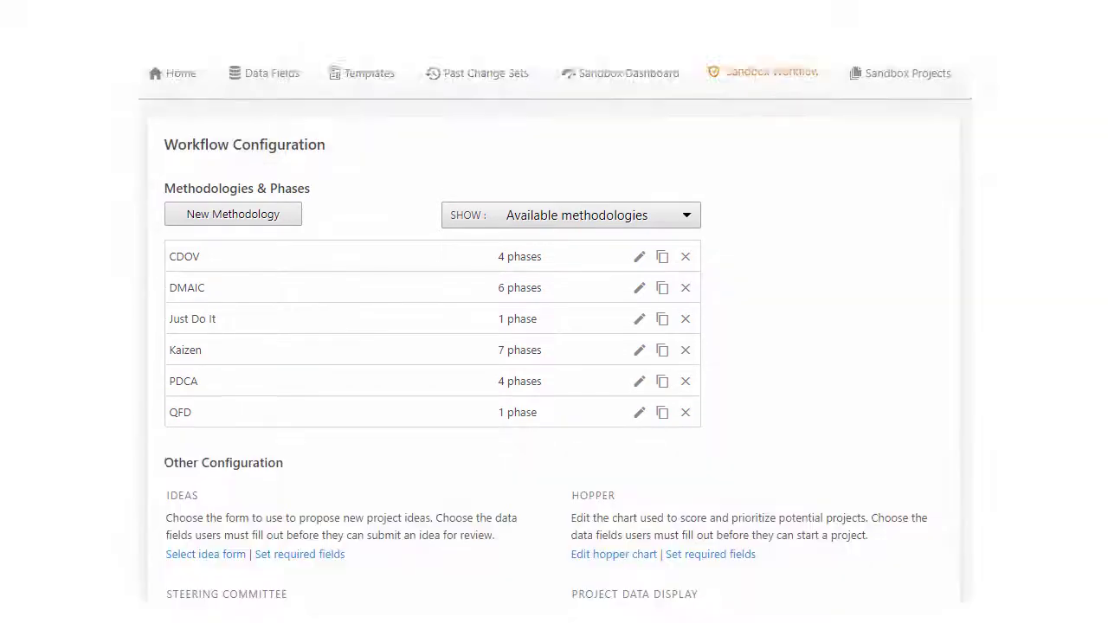
scroll(554, 346, "down", 3)
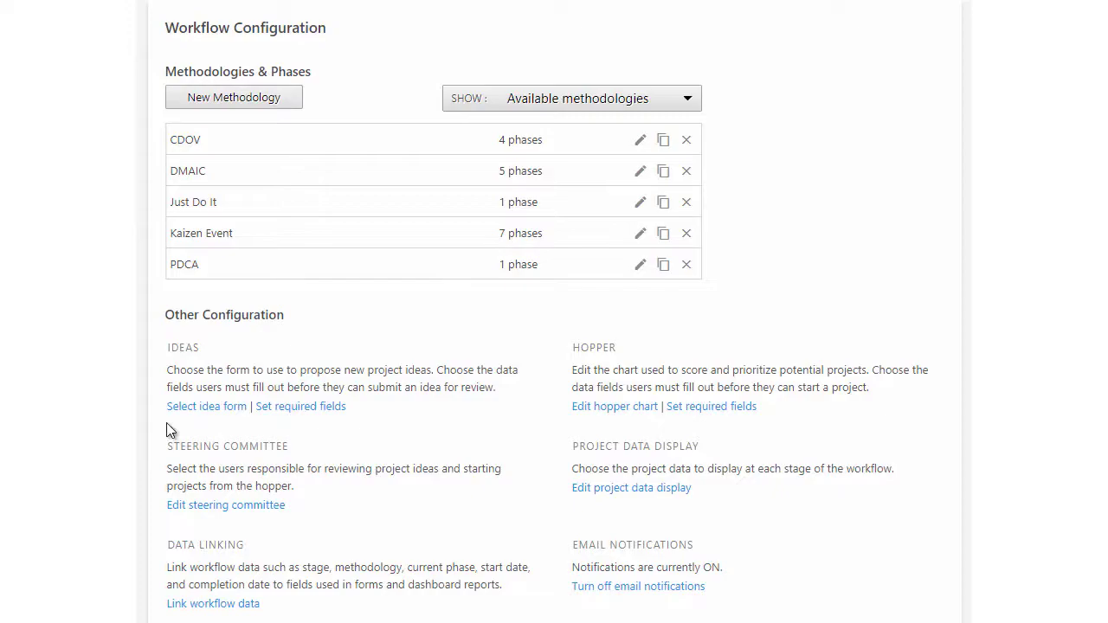
View the idea forms available to replace Project Idea Proposal as the new-idea form
left_click(214, 407)
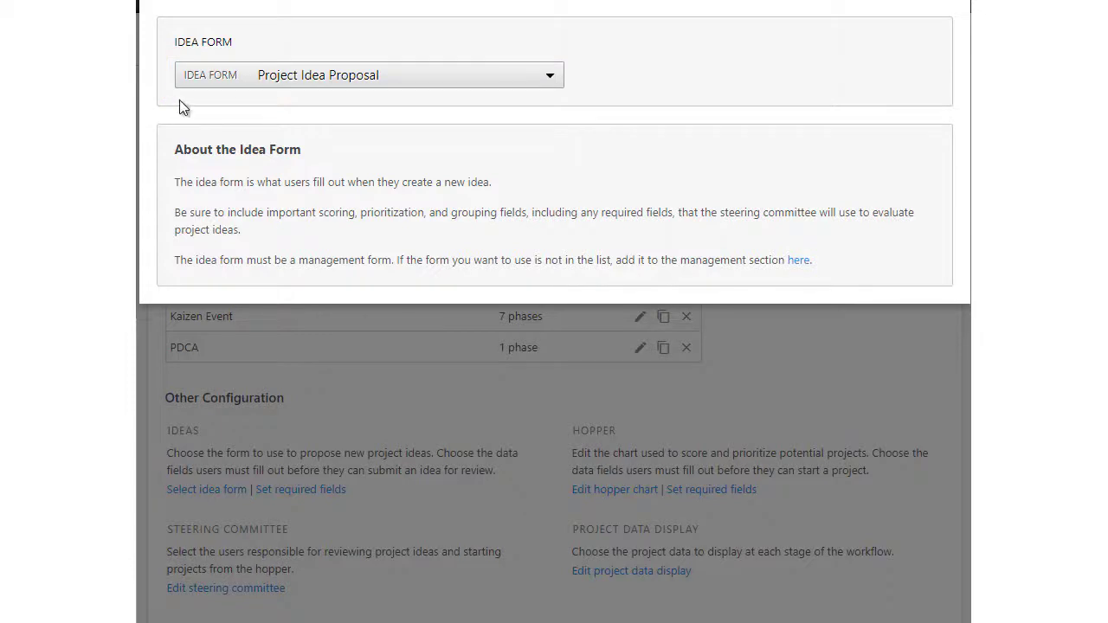
left_click(380, 84)
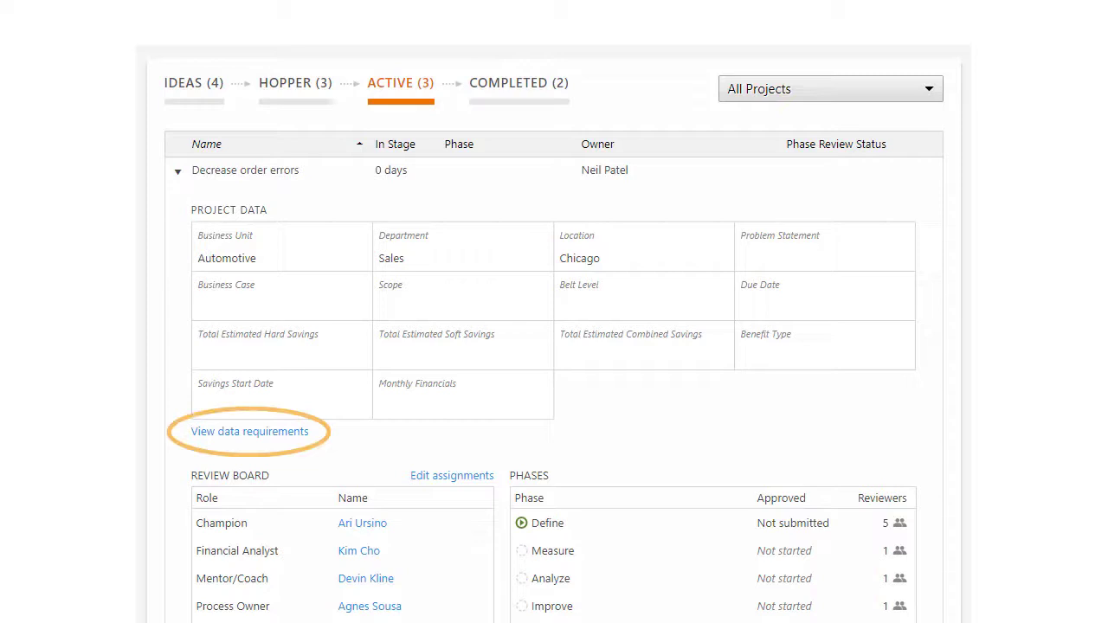
Show the Decrease order errors data requirements and expand those needed for future reviews
left_click(207, 433)
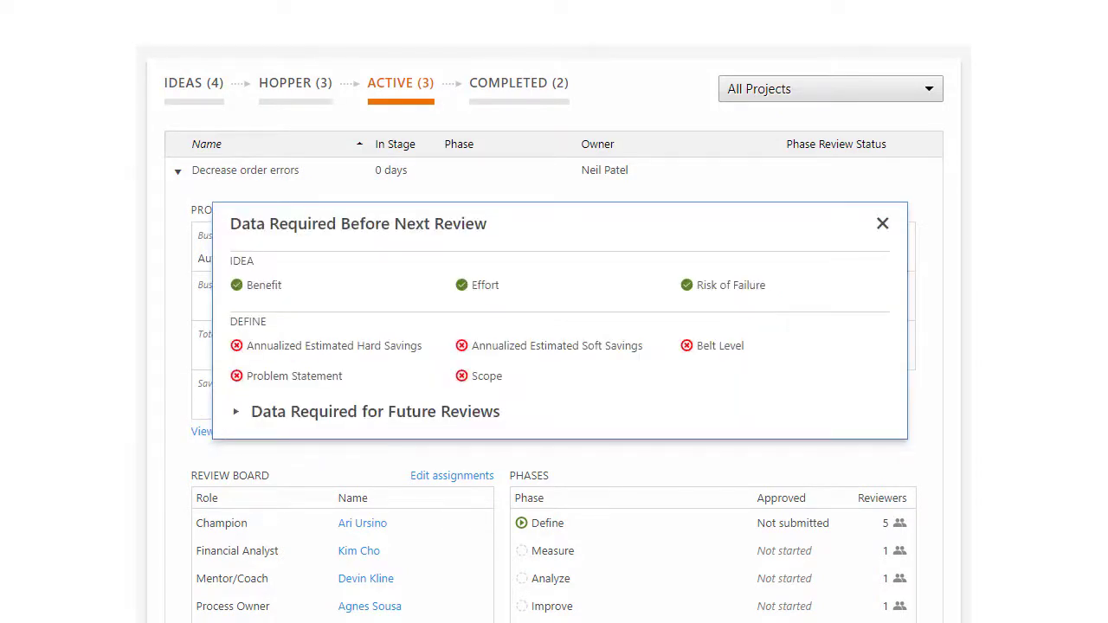
left_click(236, 413)
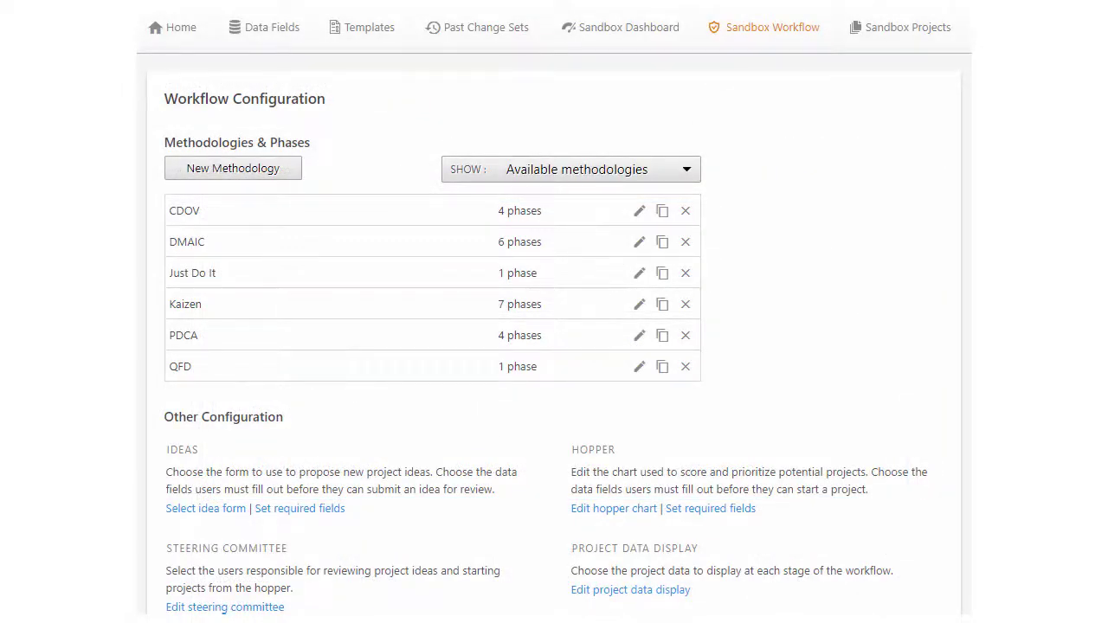
Make the Project Summary field Benefit required for ideas
left_click(294, 507)
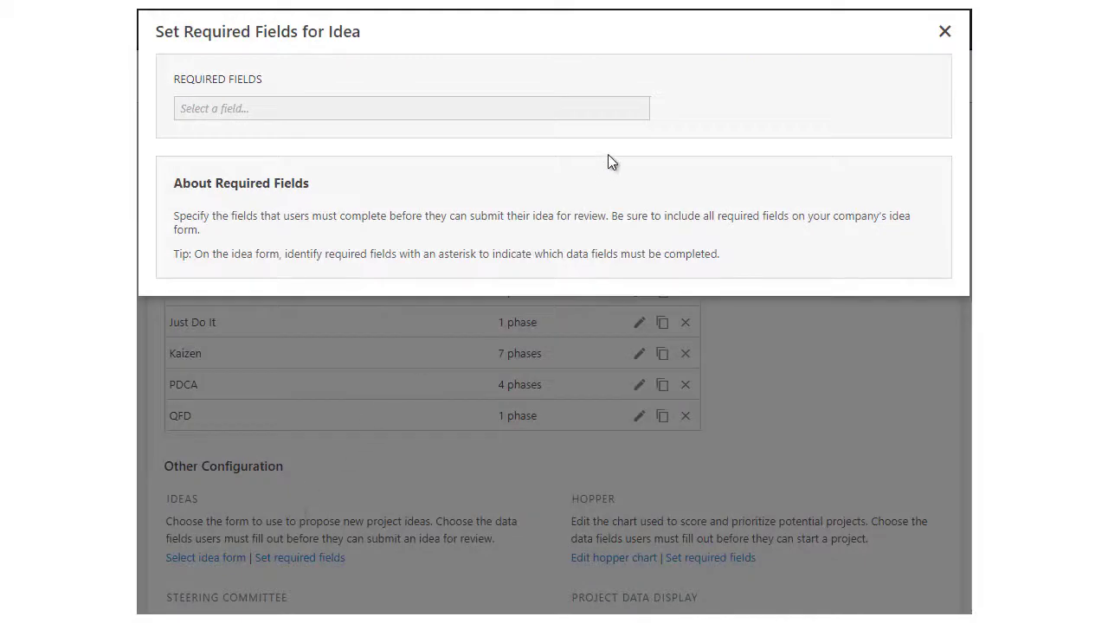
left_click(638, 109)
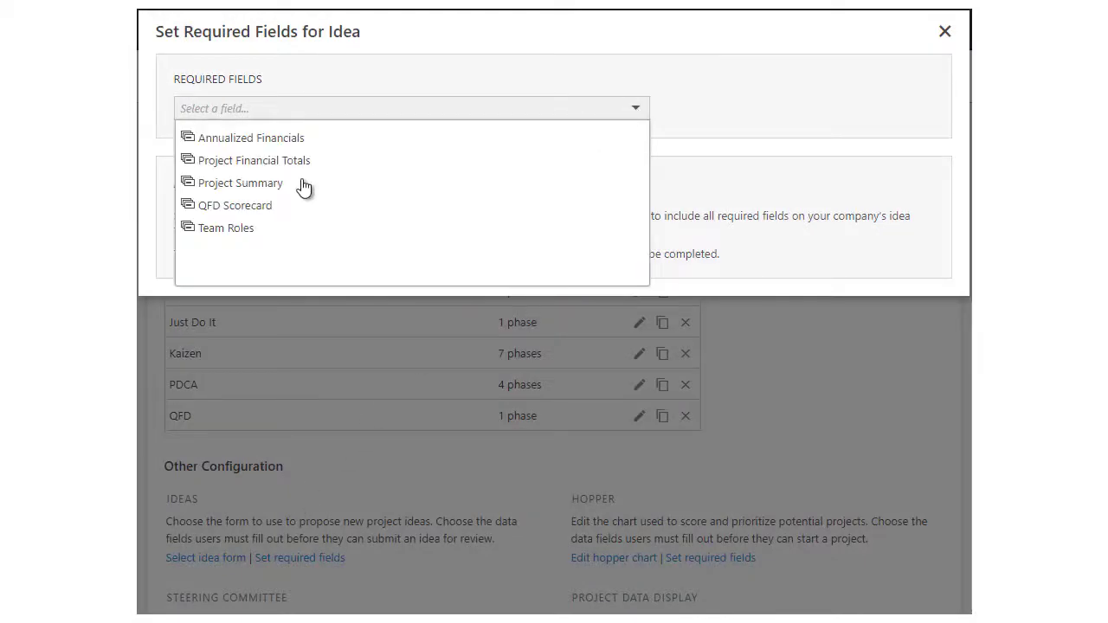
left_click(275, 183)
left_click(272, 271)
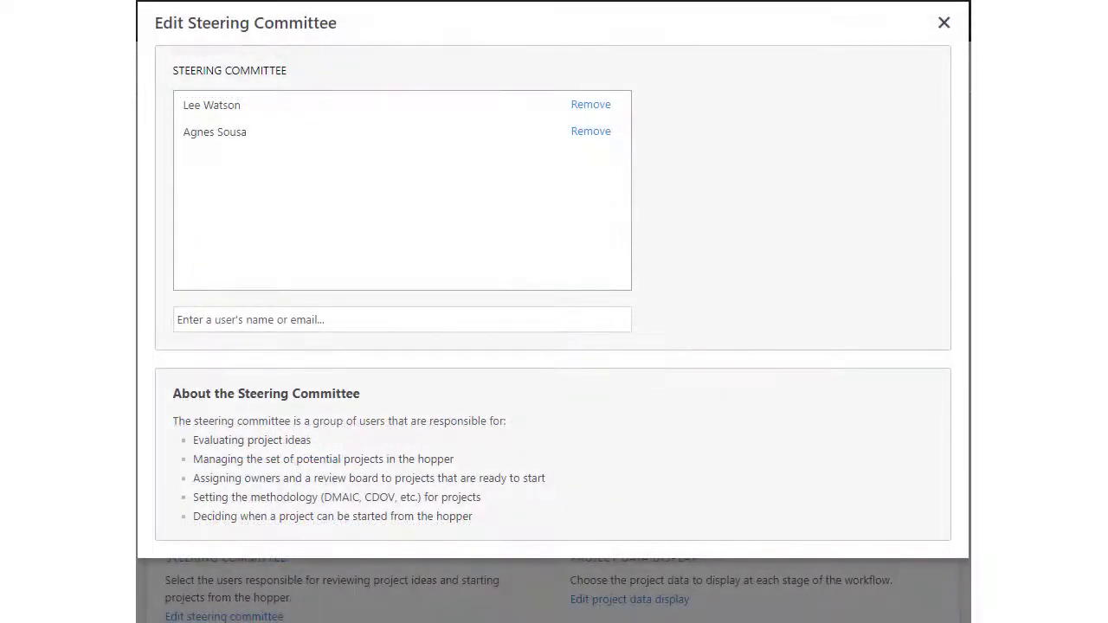
Add two more users to the steering committee, selecting each by name
left_click(179, 320)
type("Neil")
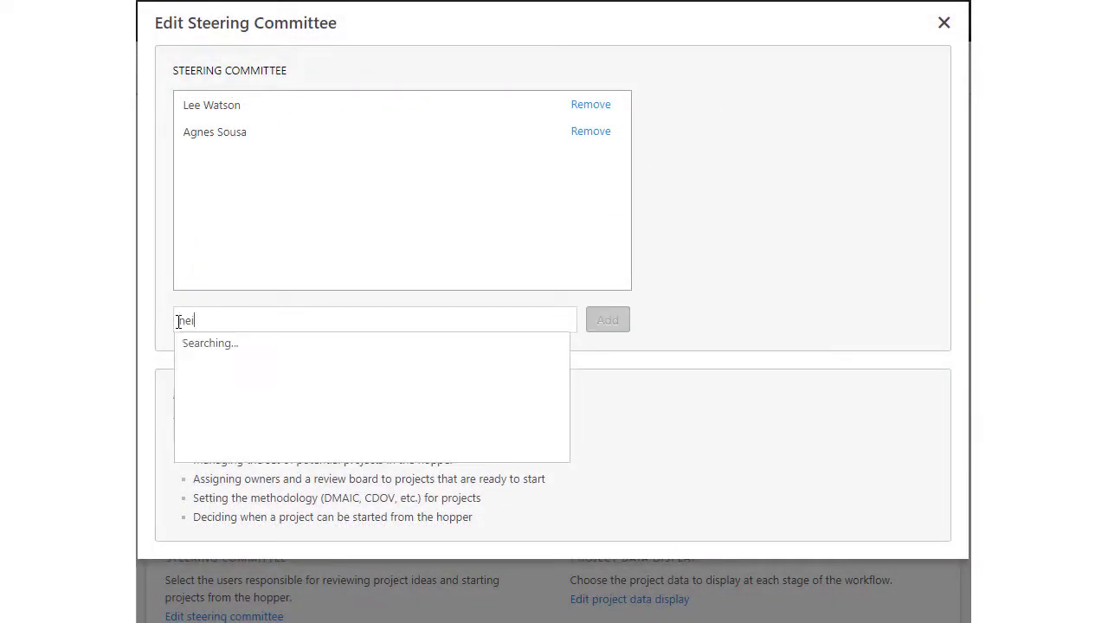
key("Return")
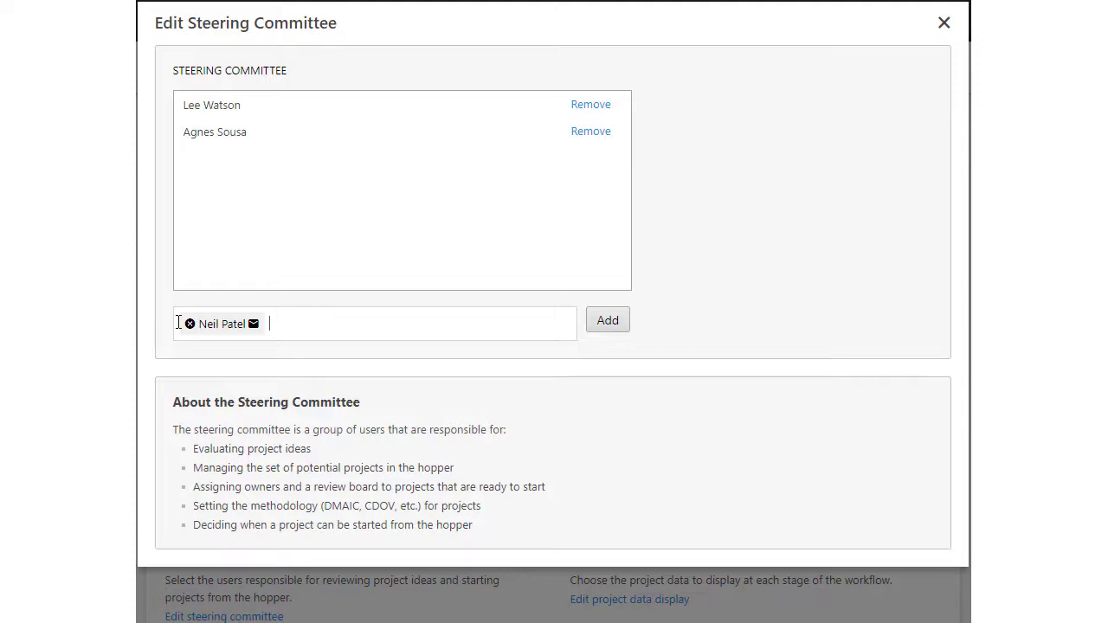
type("kim")
key("Return")
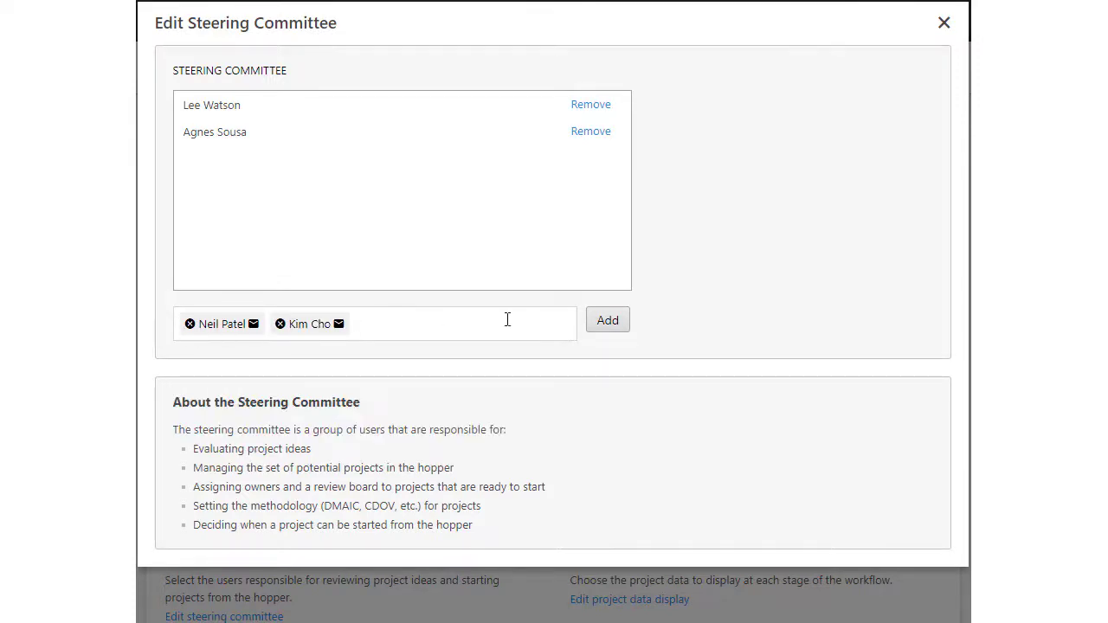
left_click(589, 323)
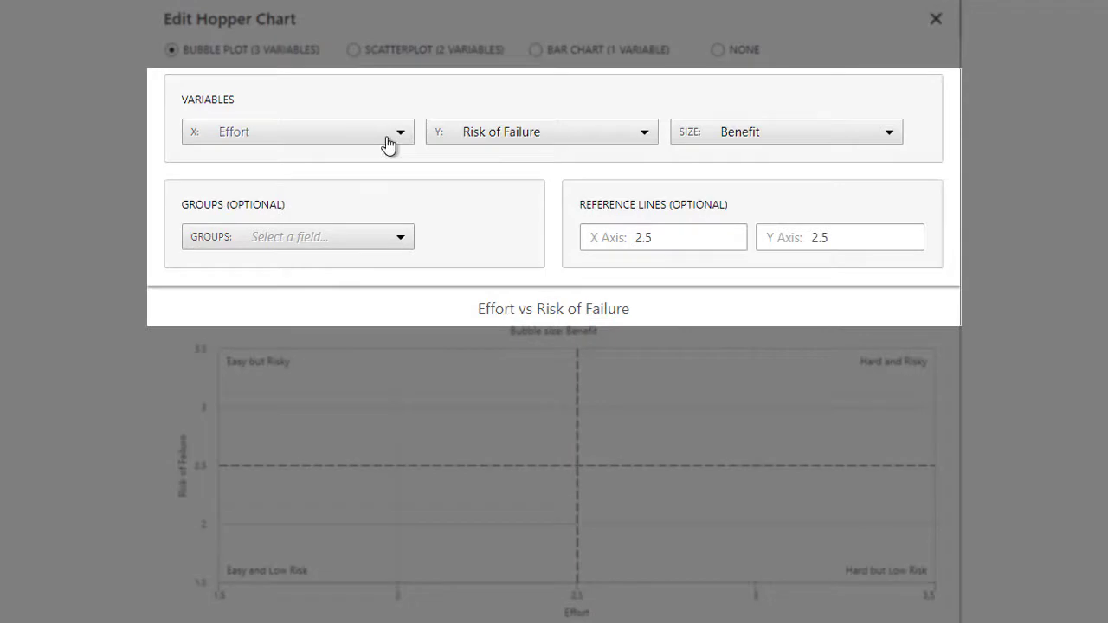
Review the hopper chart's X, Y and Size field choices without changing them
left_click(386, 138)
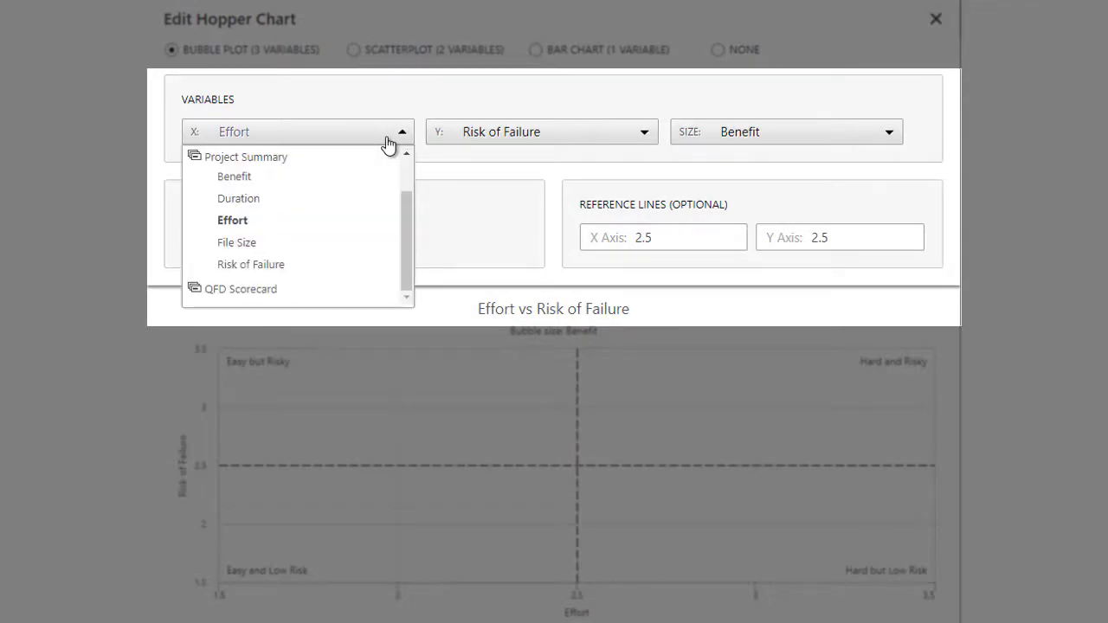
left_click(642, 140)
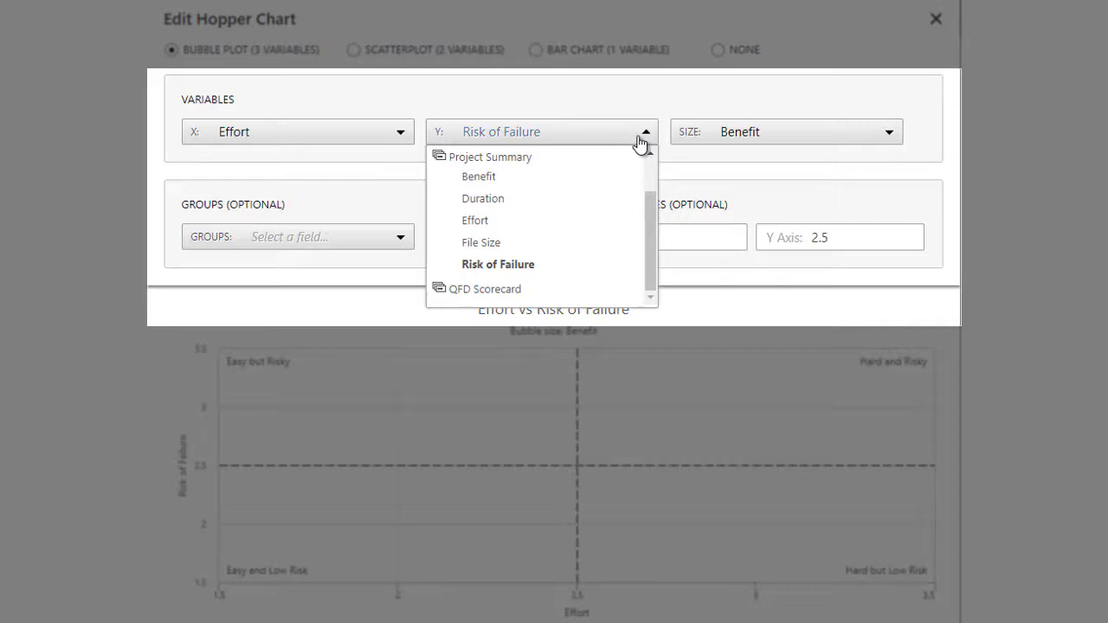
left_click(882, 144)
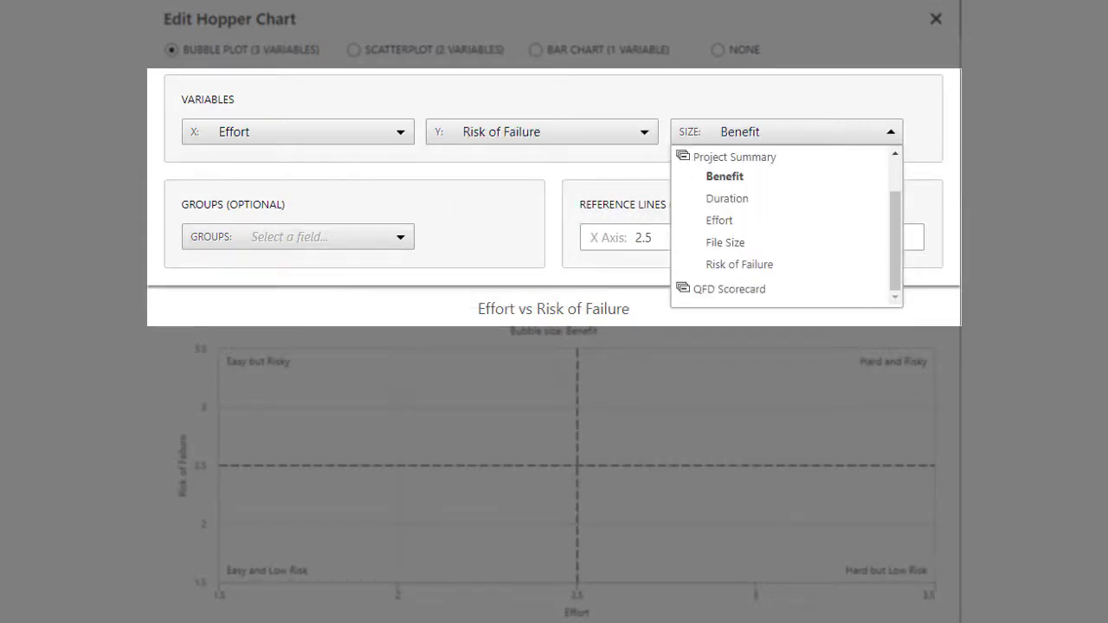
key("Escape")
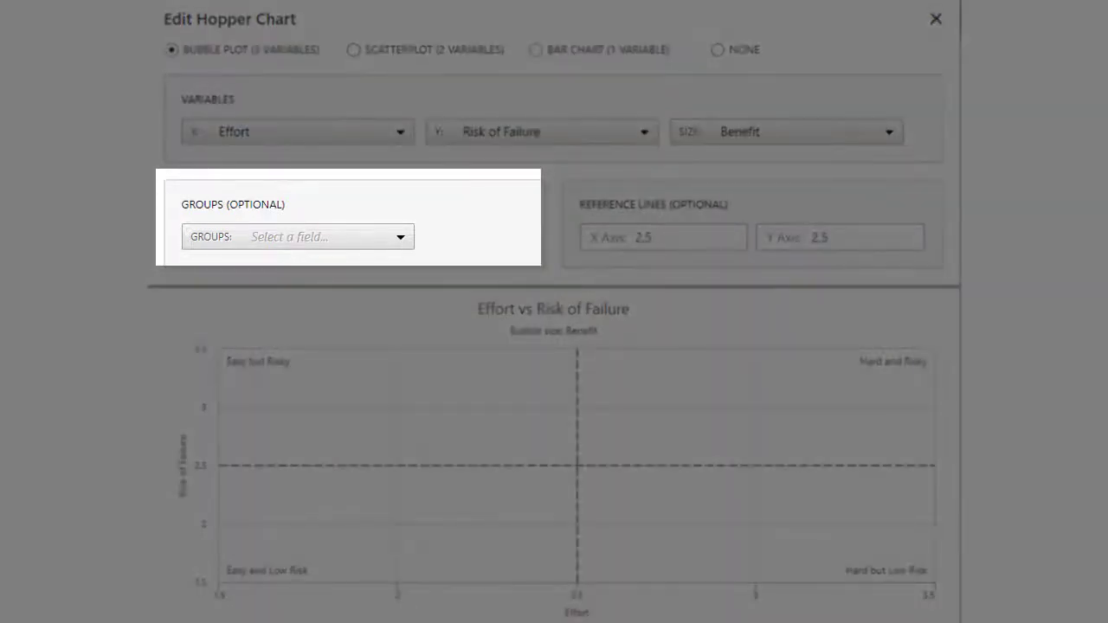
Group the hopper chart bubbles by the Project Summary field Department
left_click(371, 253)
left_click(274, 270)
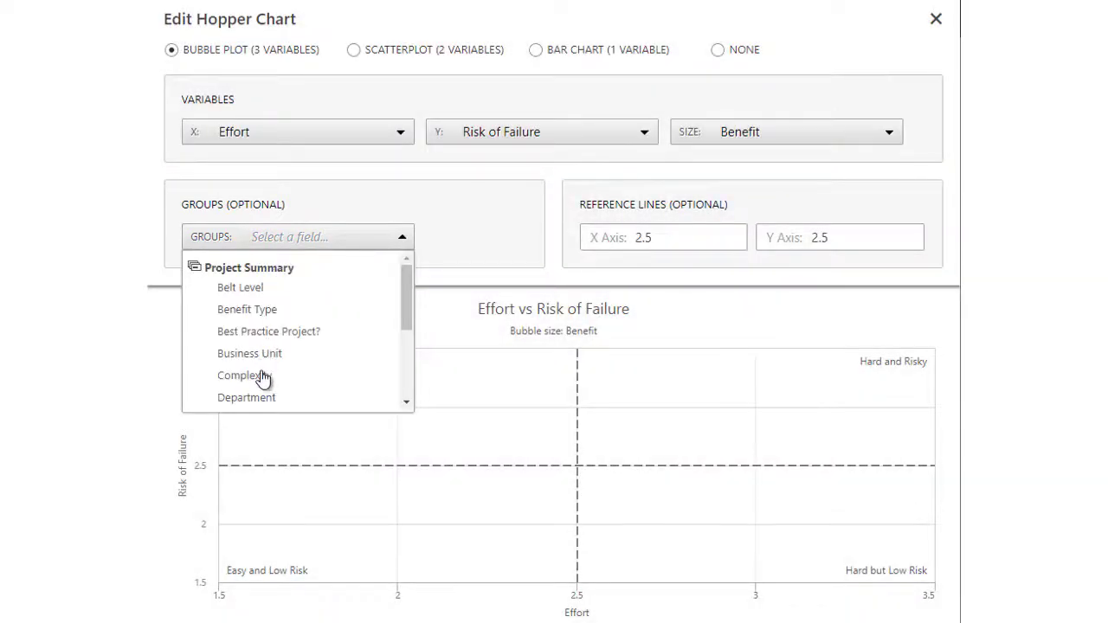
left_click(257, 400)
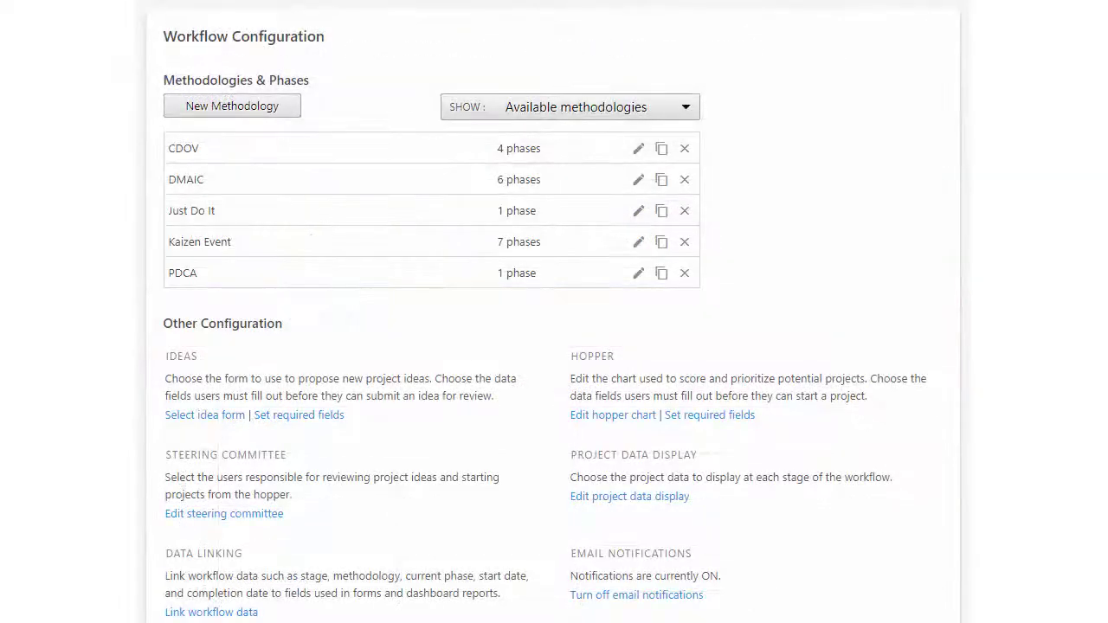
Scroll down past Workflow Configuration toward the workflow stage tabs
scroll(554, 312, "down", 9)
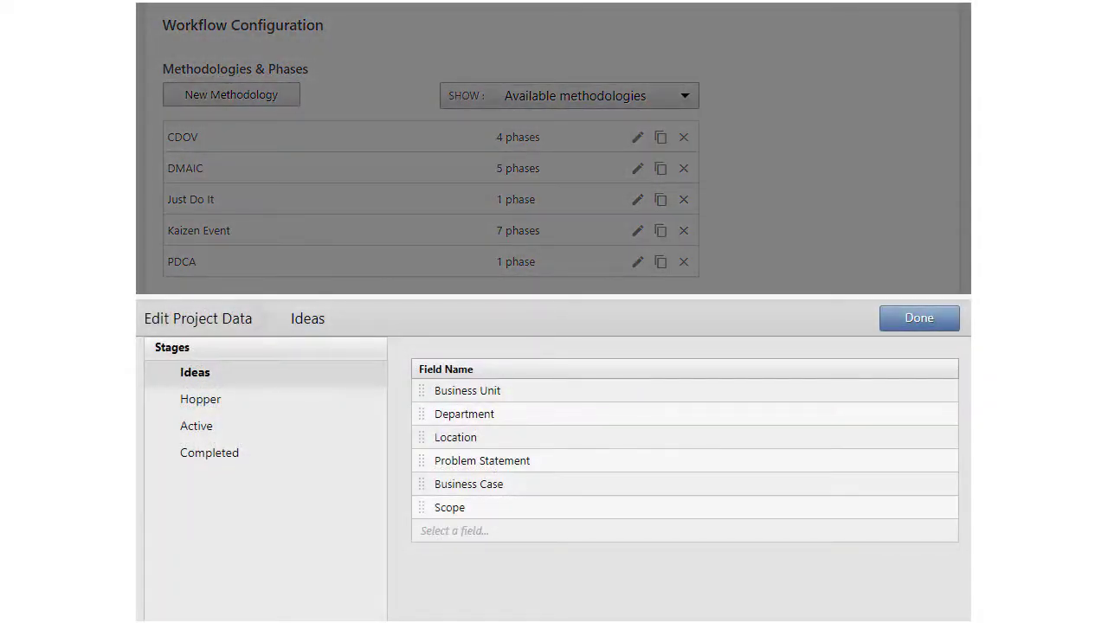
List the fields that can be added to the Ideas stage project data
left_click(475, 541)
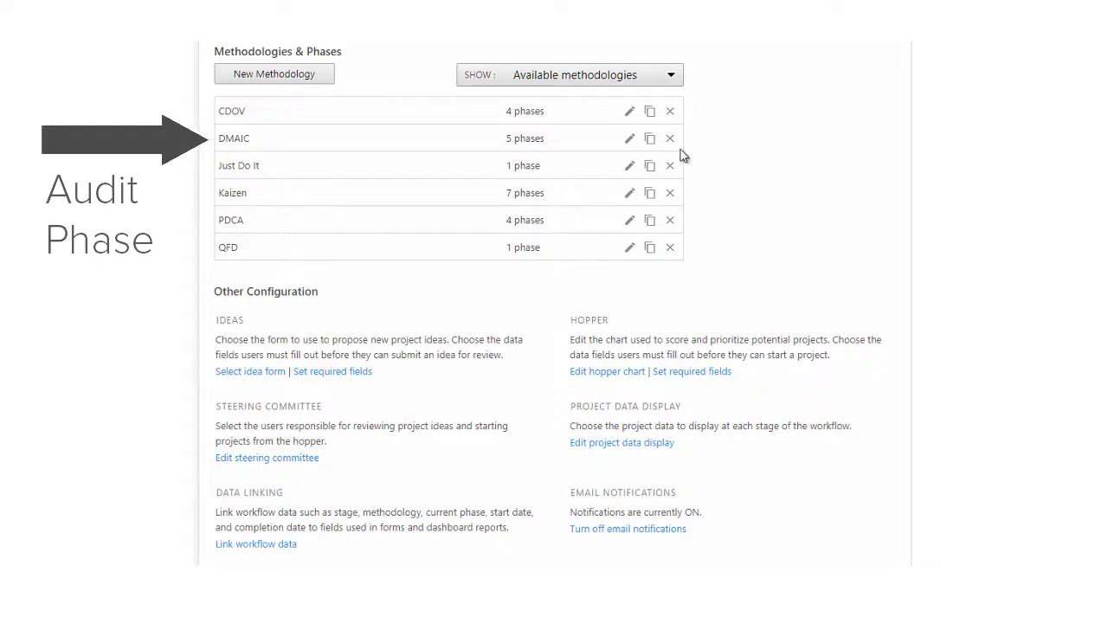
Add a new phase named Audit to the DMAIC methodology
left_click(631, 142)
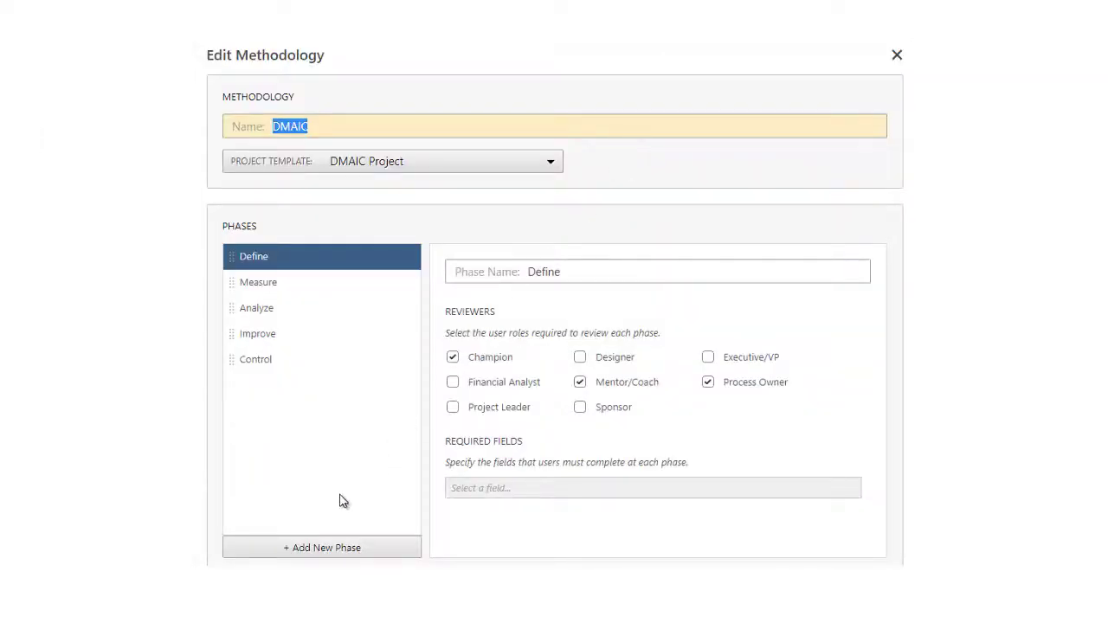
left_click(303, 554)
type("Audit")
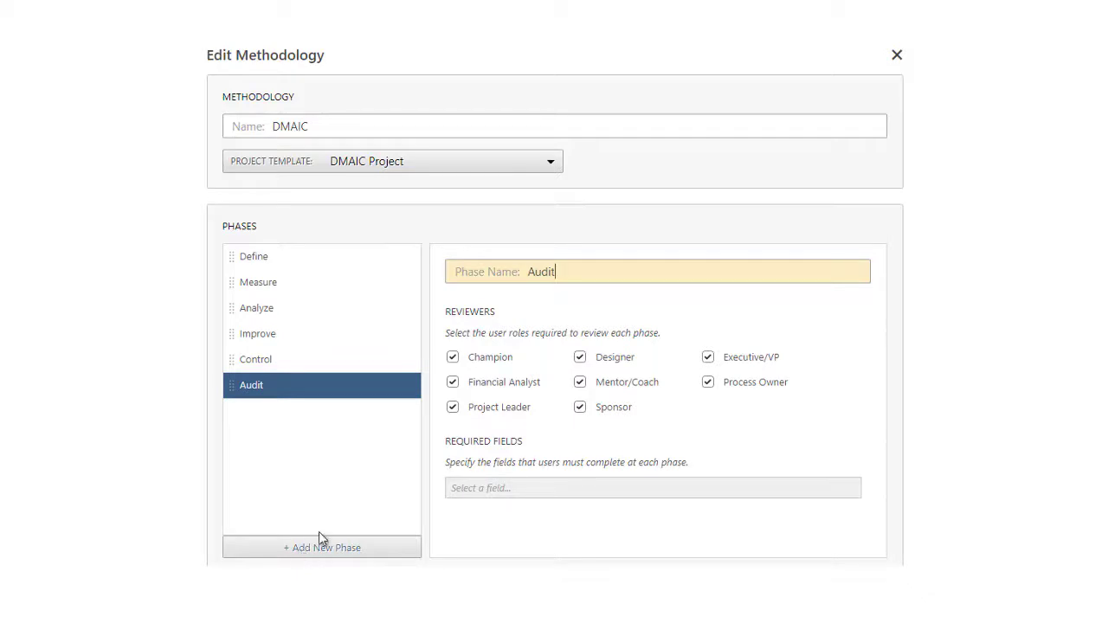
Make Financial Analyst the only Audit reviewer by unchecking the seven other roles
left_click(485, 361)
left_click(469, 409)
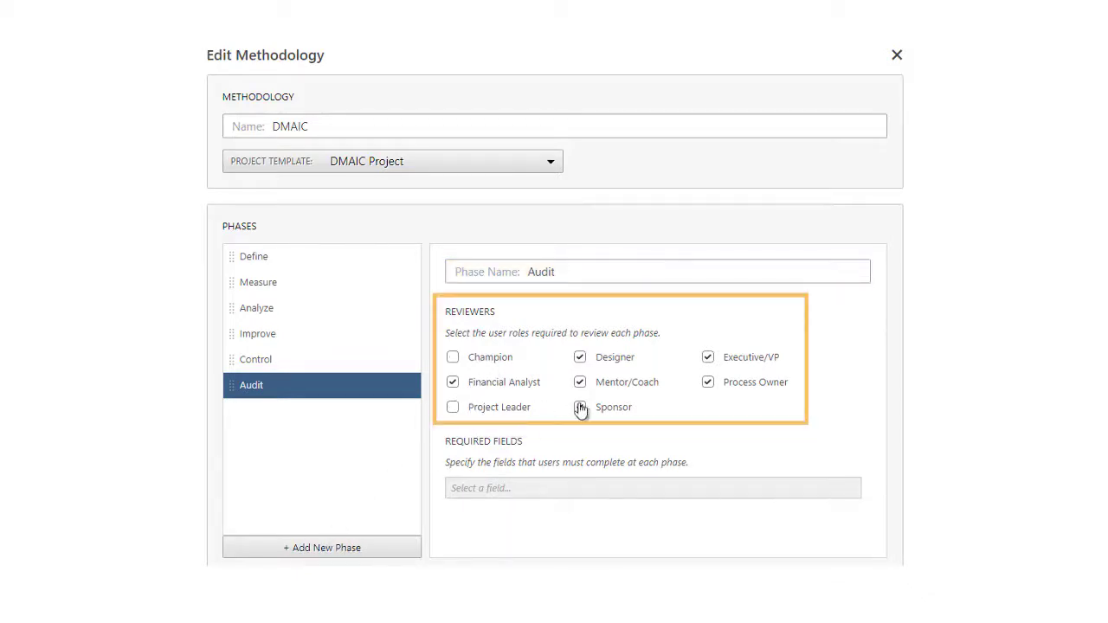
left_click(580, 407)
left_click(580, 382)
left_click(580, 356)
left_click(708, 357)
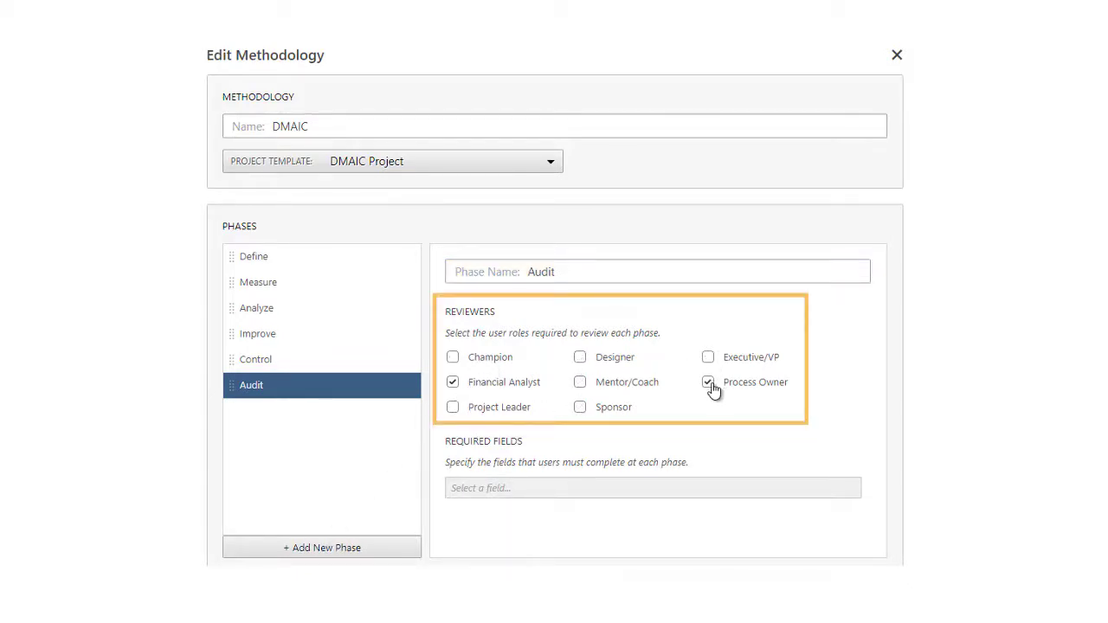
left_click(711, 384)
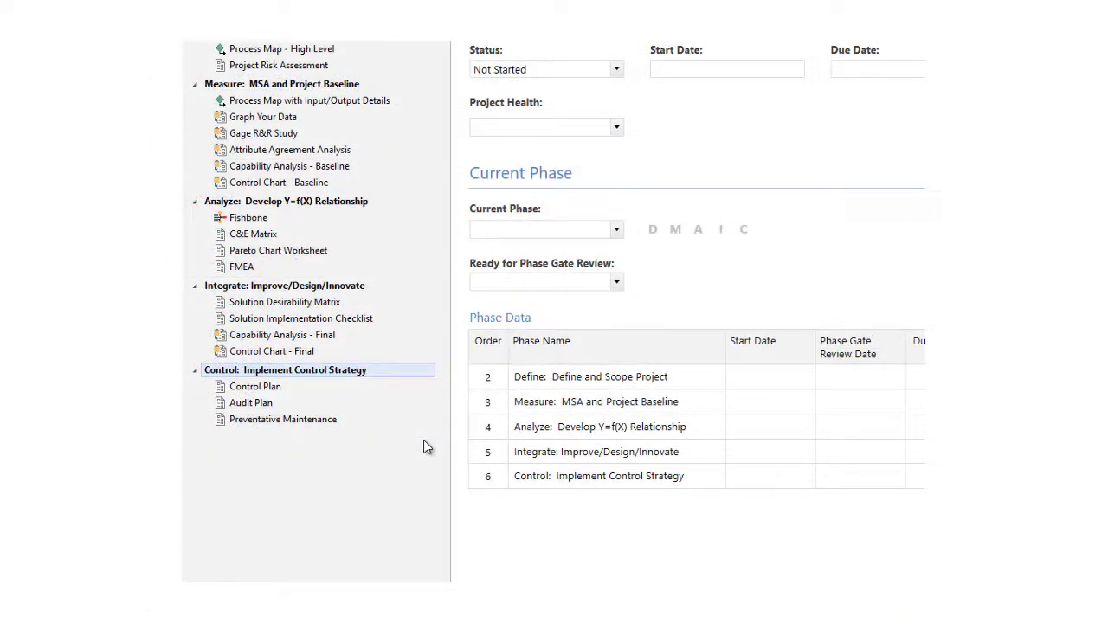
Insert an 'Audit: Review Financials' phase after Control in the DMAIC Project template
right_click(414, 372)
left_click(415, 384)
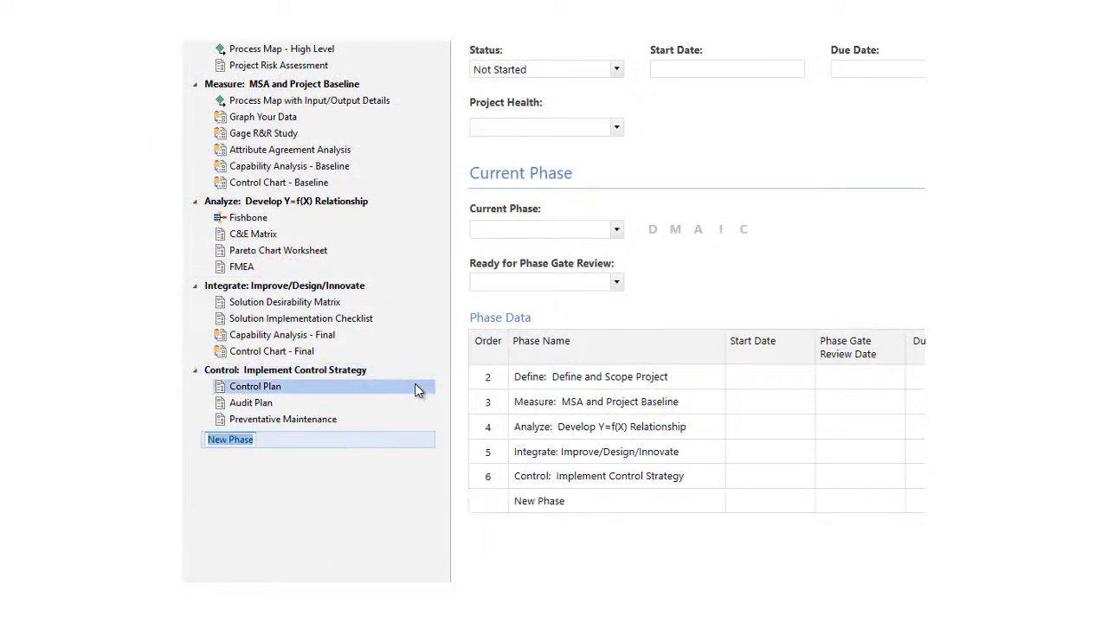
type("Audit: Review Financials")
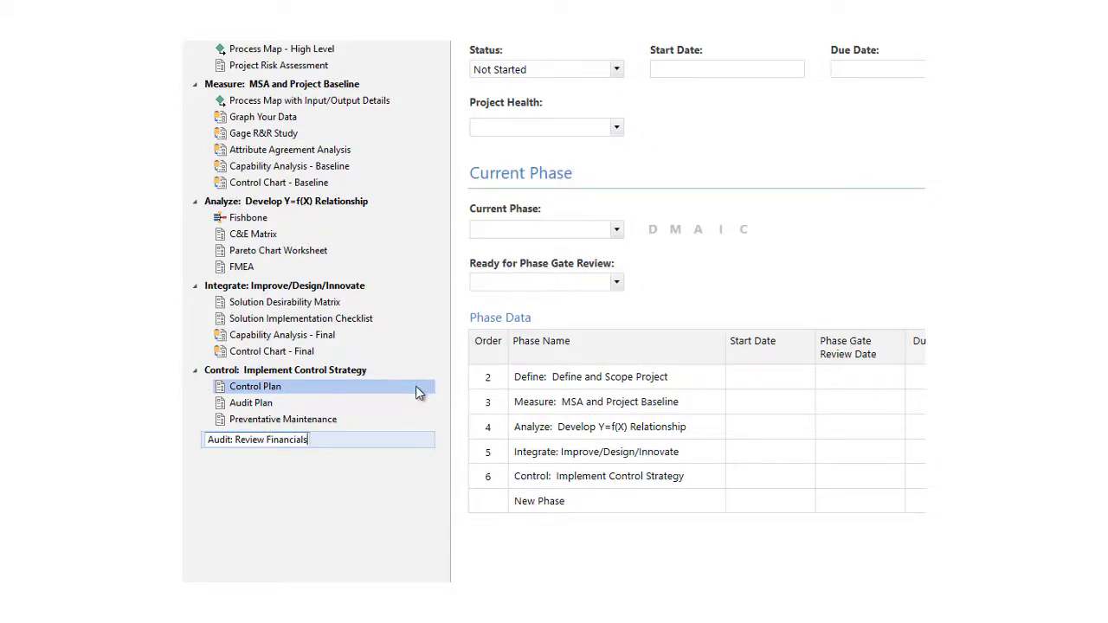
key("Return")
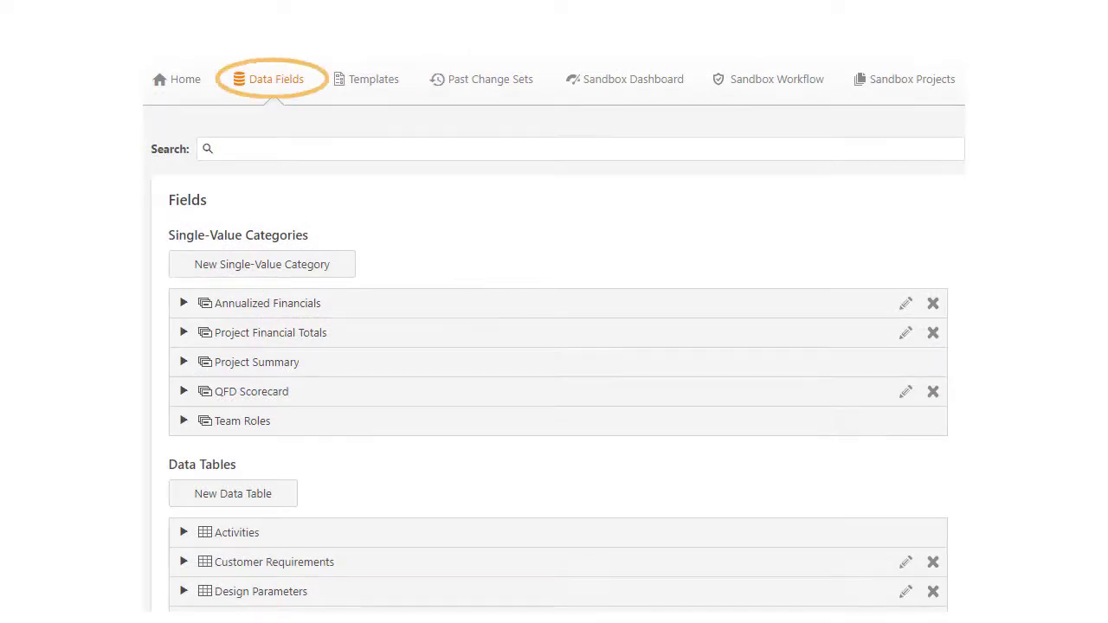
Add a 'DMAIC - Audit' value below DMAIC - Control in the Project Summary Current Phase list
left_click(183, 364)
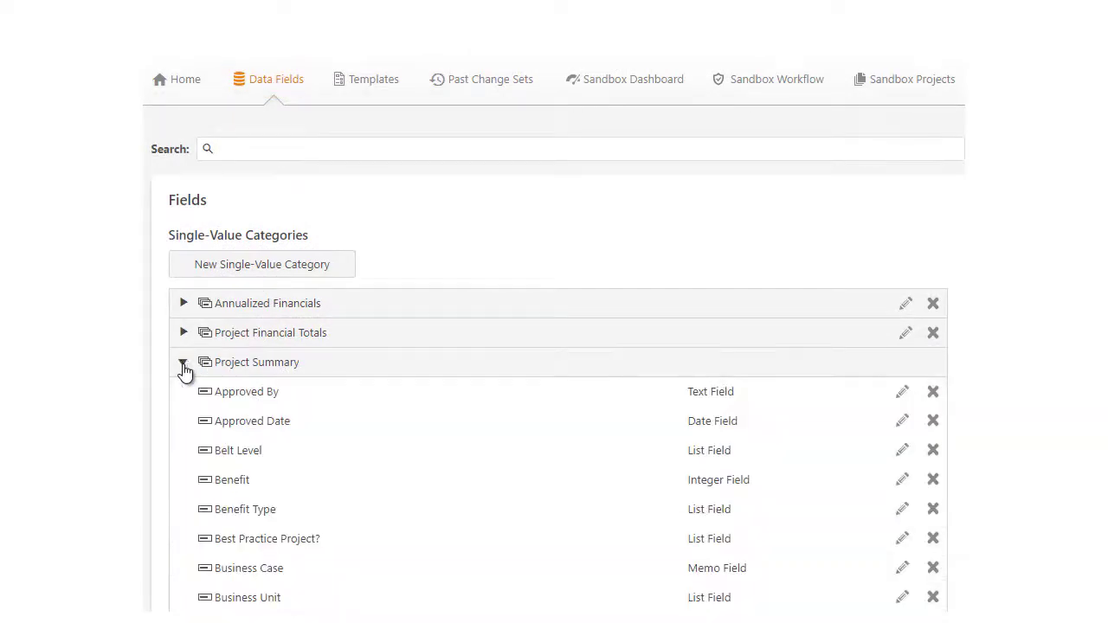
scroll(188, 386, "down", 3)
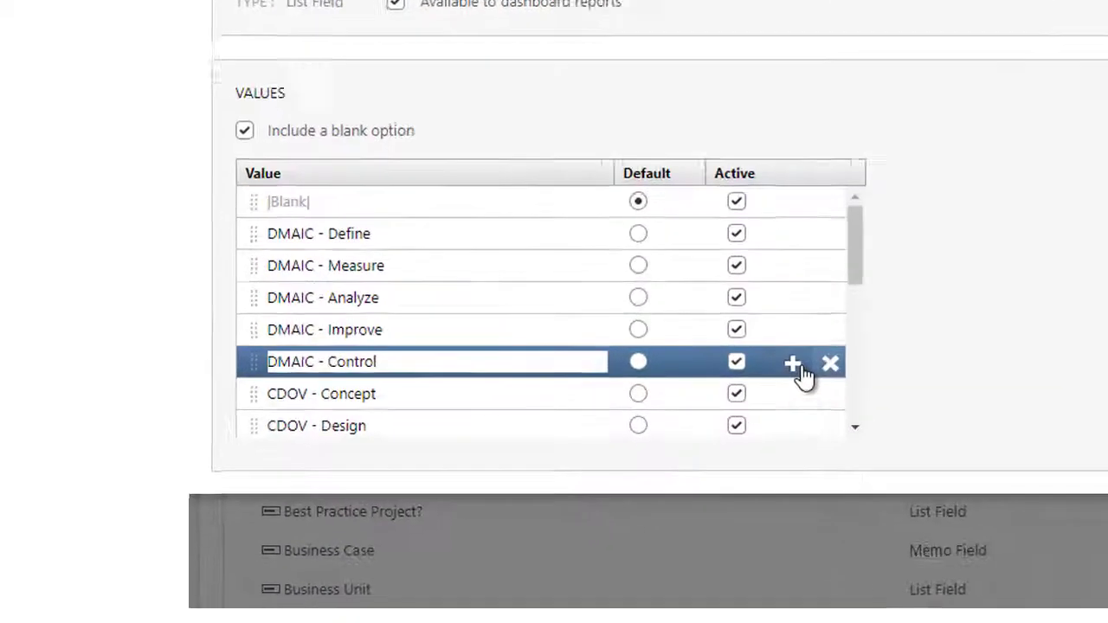
left_click(598, 425)
type("DMAIC - Audit")
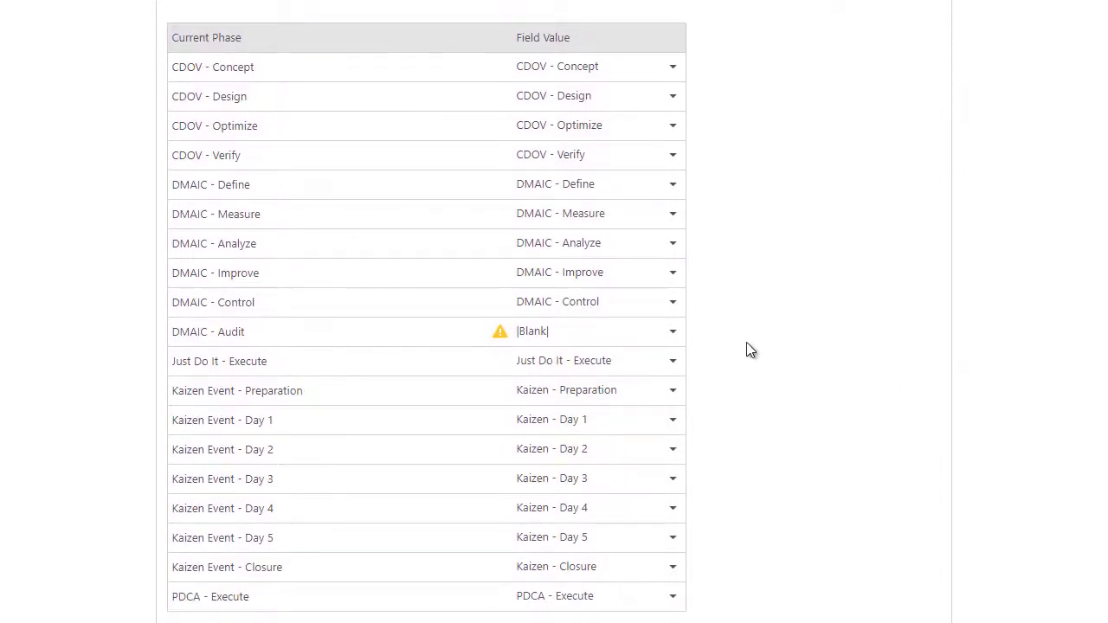
Map the DMAIC - Audit phase to the 'DMAIC - Audit' field value in the workflow data links
left_click(674, 334)
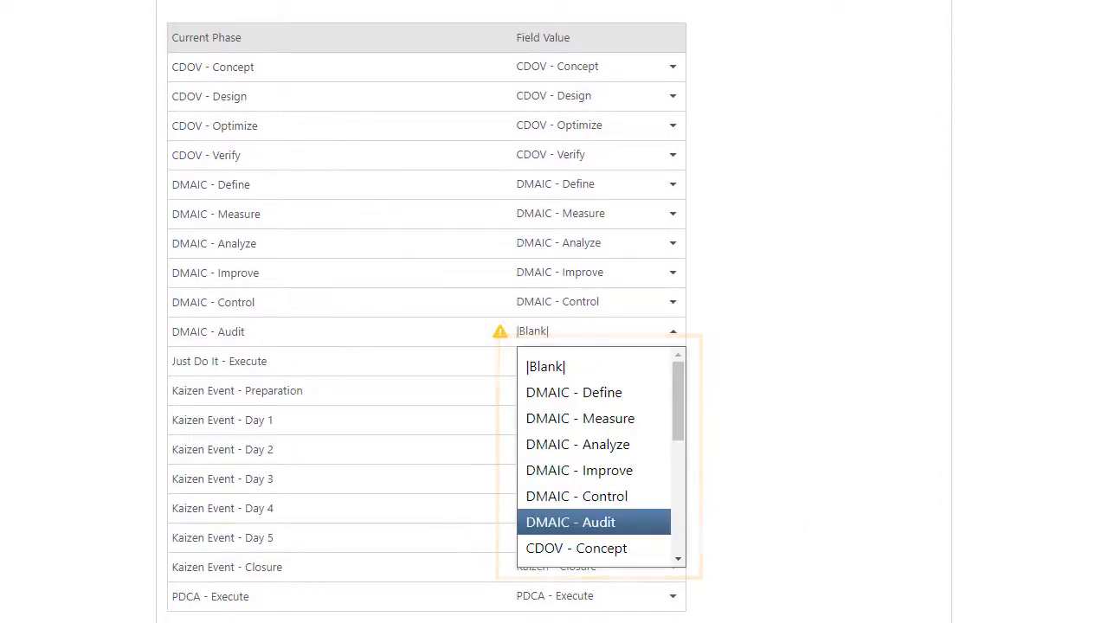
left_click(570, 522)
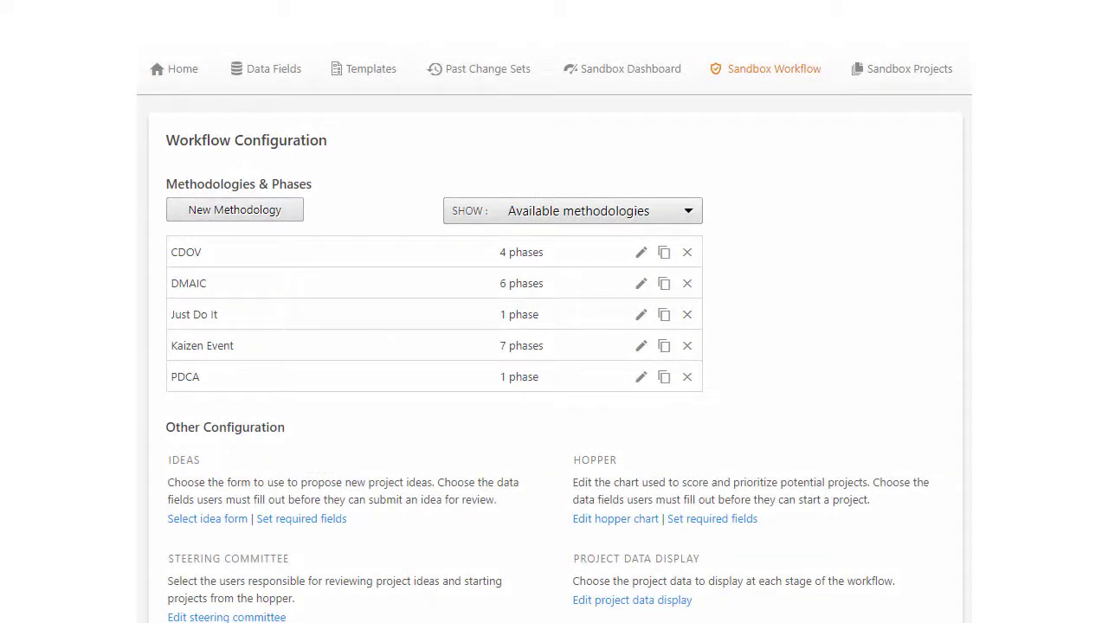
scroll(554, 346, "down", 6)
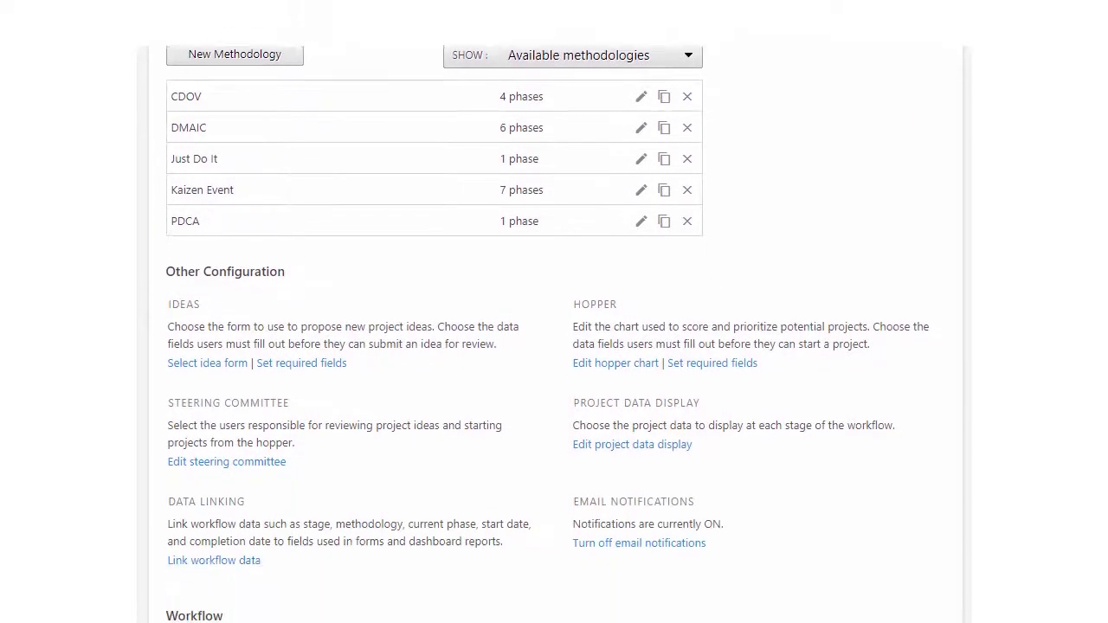
scroll(554, 346, "down", 3)
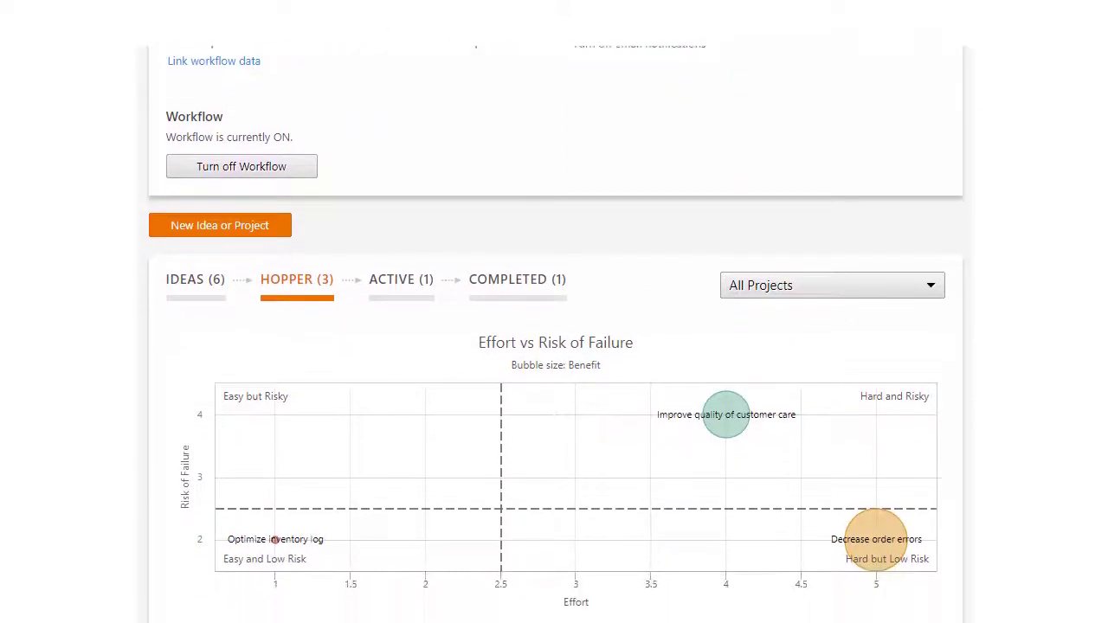
scroll(554, 347, "down", 1)
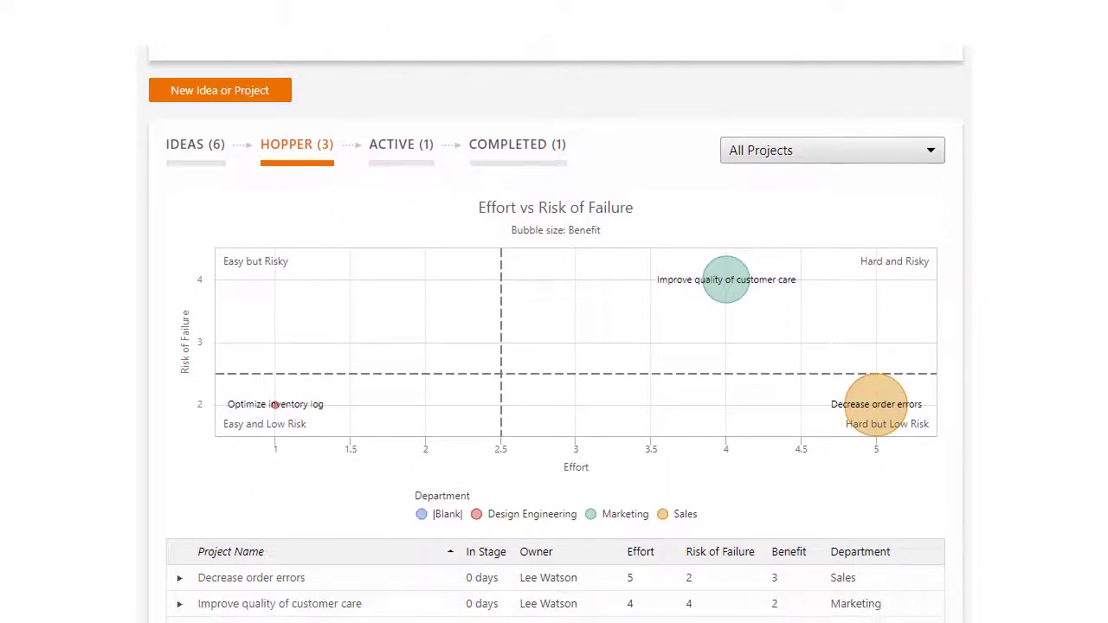